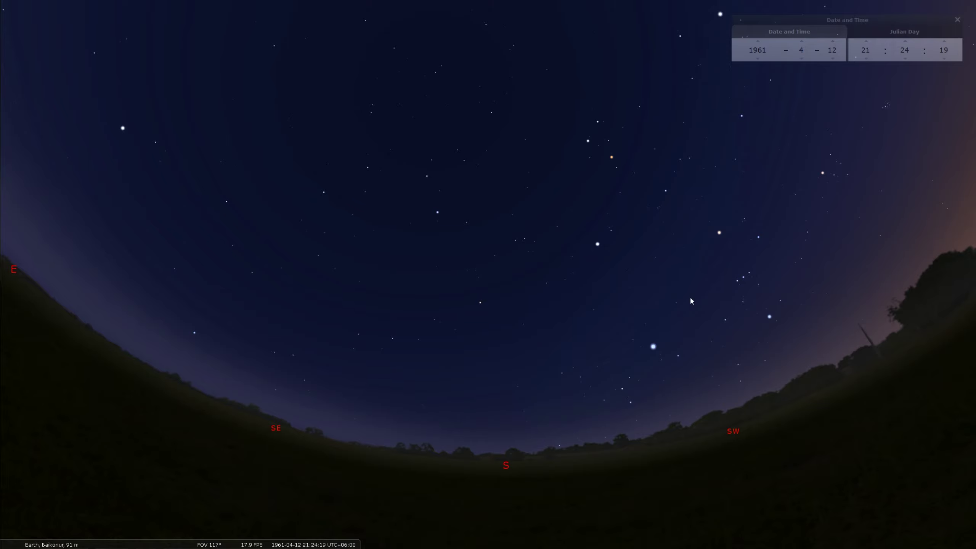
# Look up Mars's details, then clear the Mars selection.
pyautogui.click(612, 160)
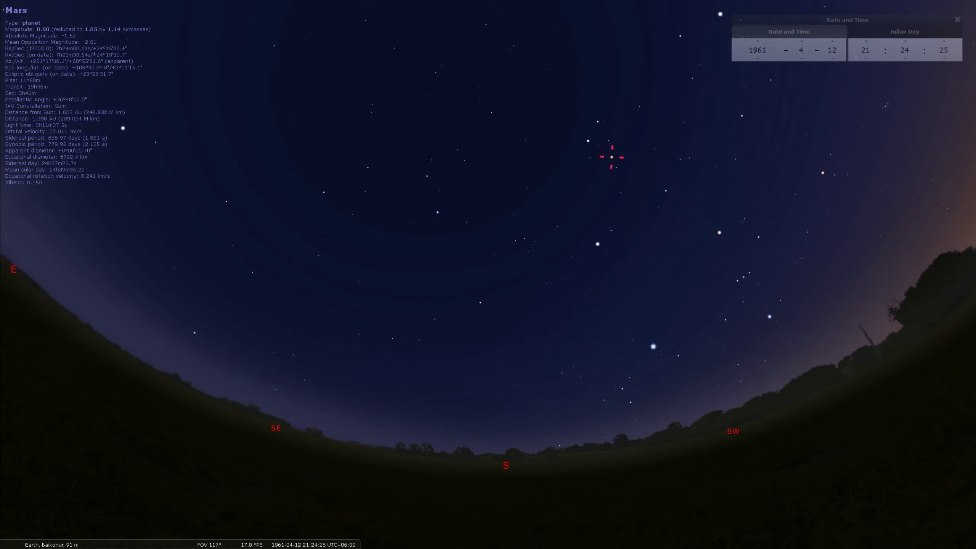
pyautogui.rightClick(612, 160)
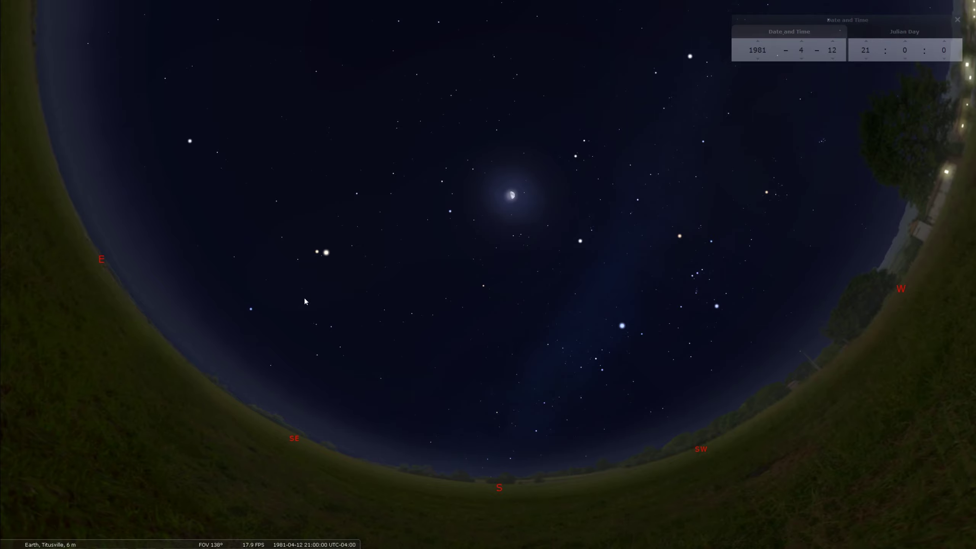
pyautogui.scroll(4, 304, 301)
pyautogui.moveTo(409, 296); pyautogui.dragTo(344, 264)
pyautogui.click(341, 266)
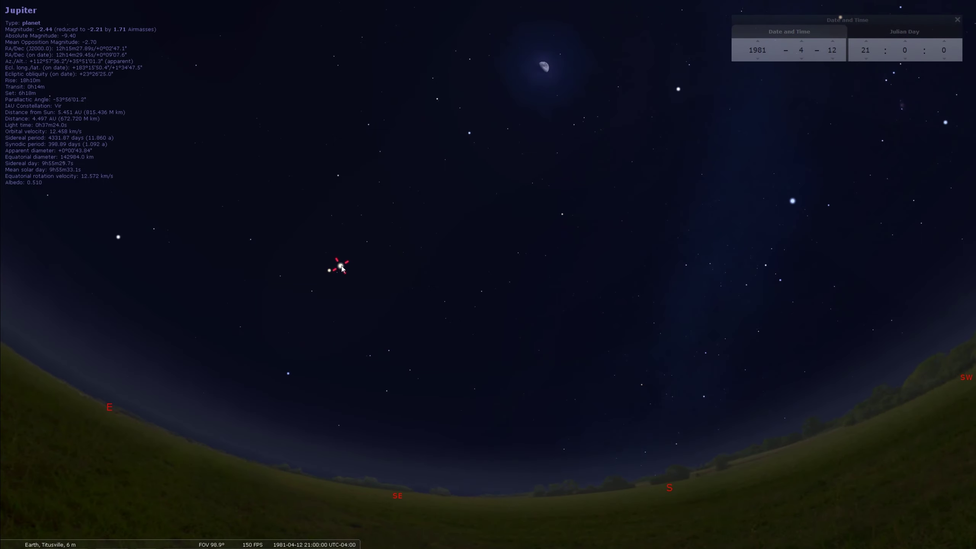
pyautogui.click(328, 271)
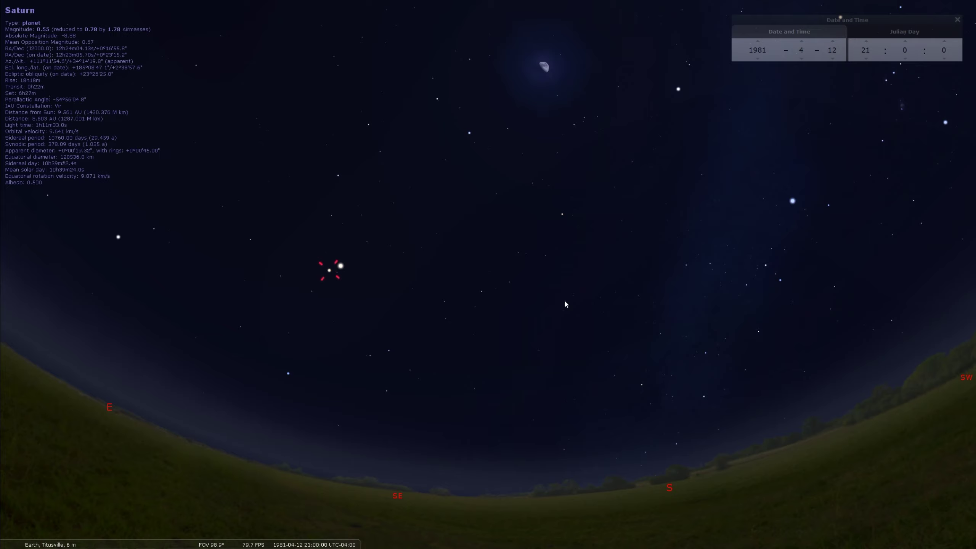
pyautogui.rightClick(637, 316)
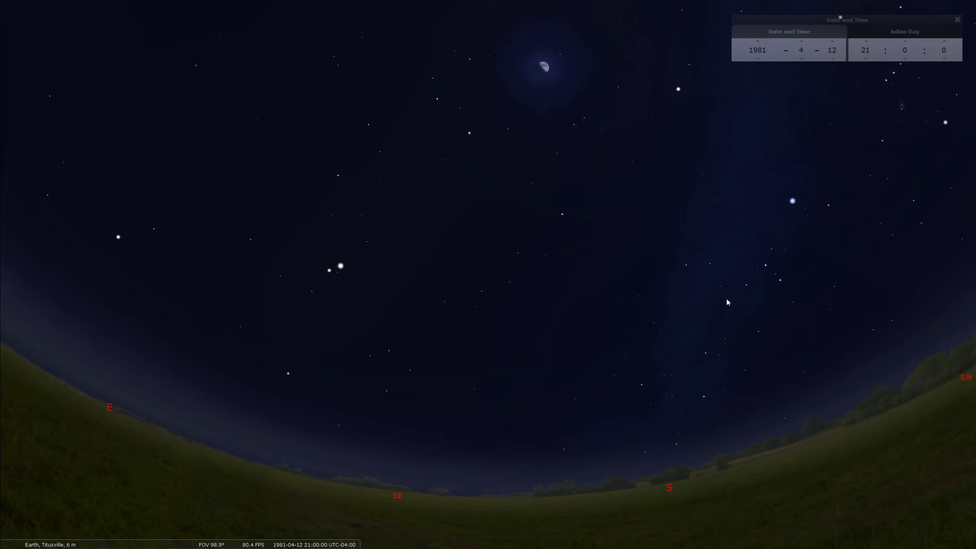
pyautogui.moveTo(831, 287); pyautogui.dragTo(683, 403)
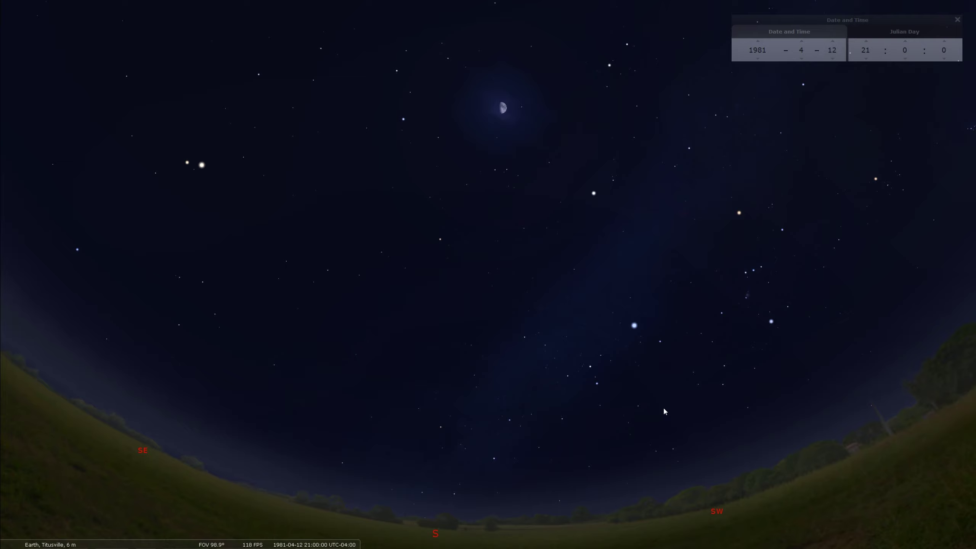
pyautogui.scroll(-3, 672, 389)
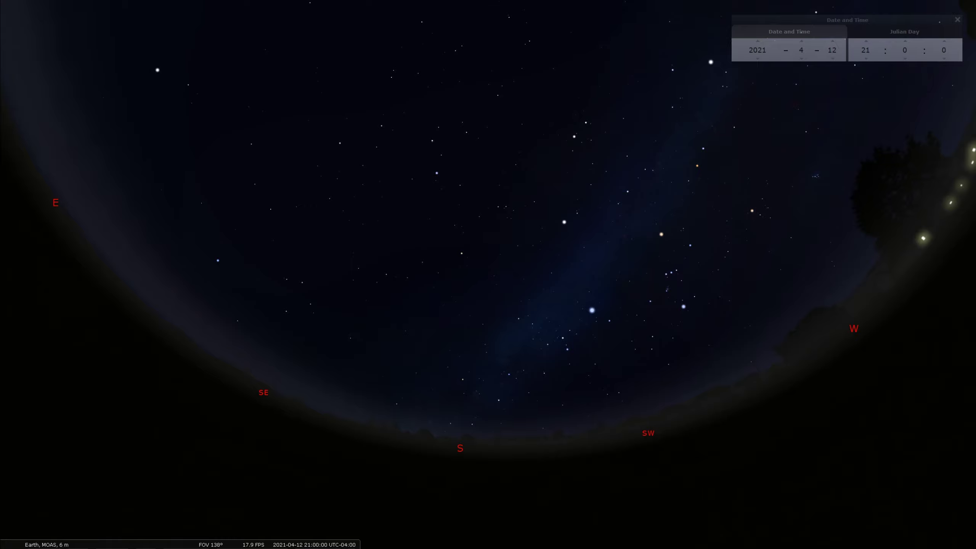
# Select Mars to display its information panel.
pyautogui.click(697, 165)
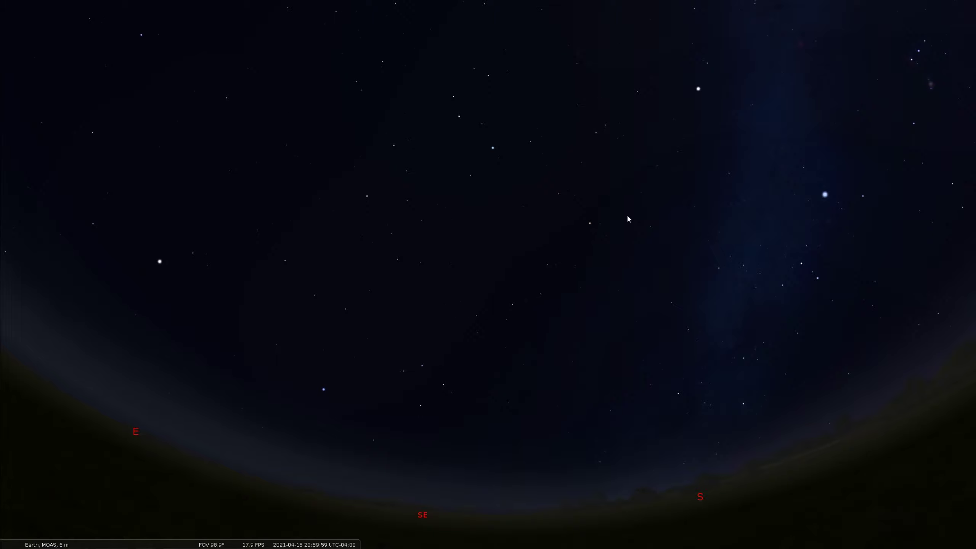
# Select Alphard and pan across Hydra, restoring the eastern and southern horizon.
pyautogui.click(590, 227)
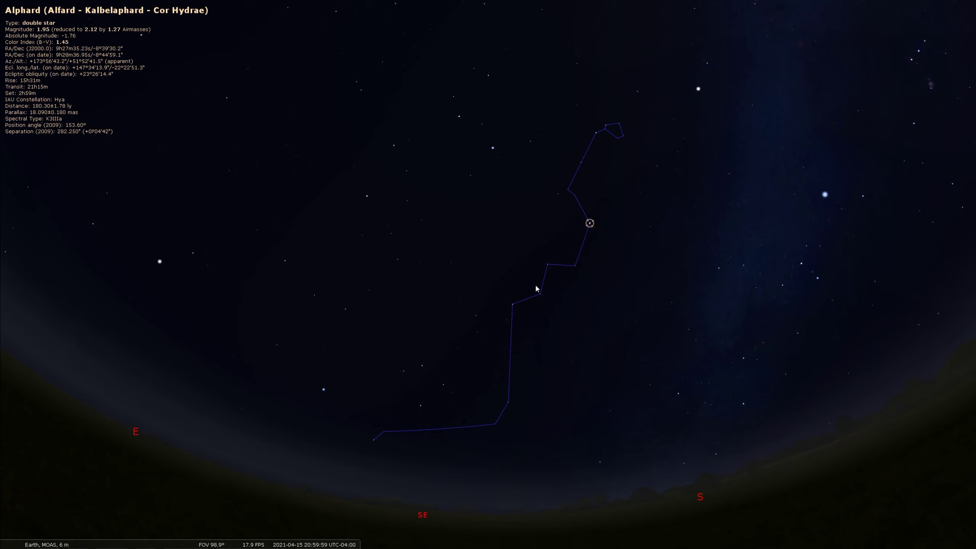
pyautogui.moveTo(697, 366); pyautogui.dragTo(679, 394)
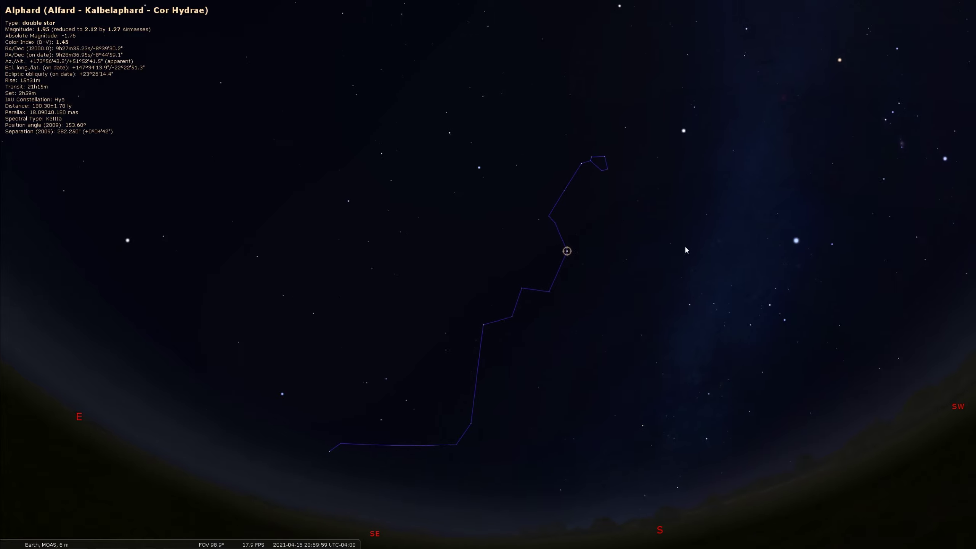
pyautogui.moveTo(685, 245); pyautogui.dragTo(620, 296)
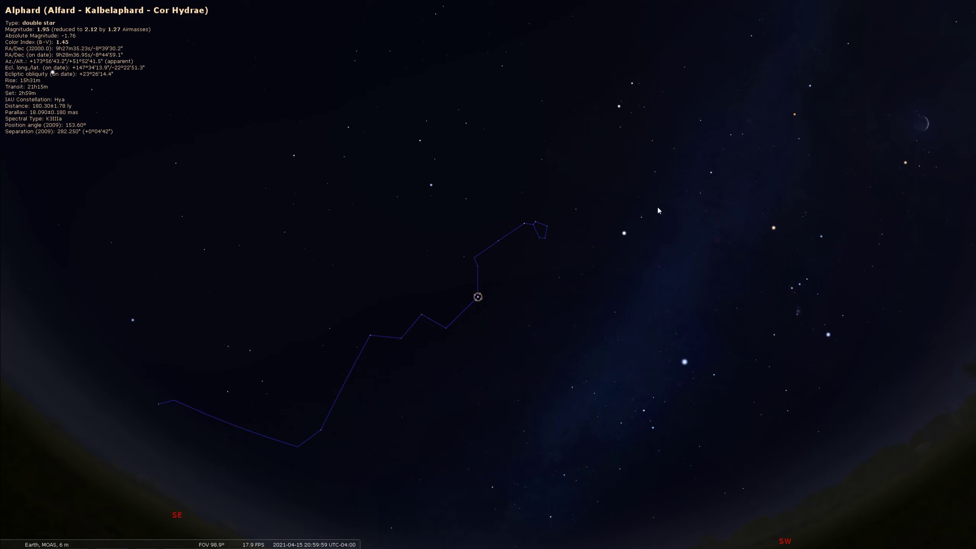
pyautogui.moveTo(625, 247); pyautogui.dragTo(685, 260)
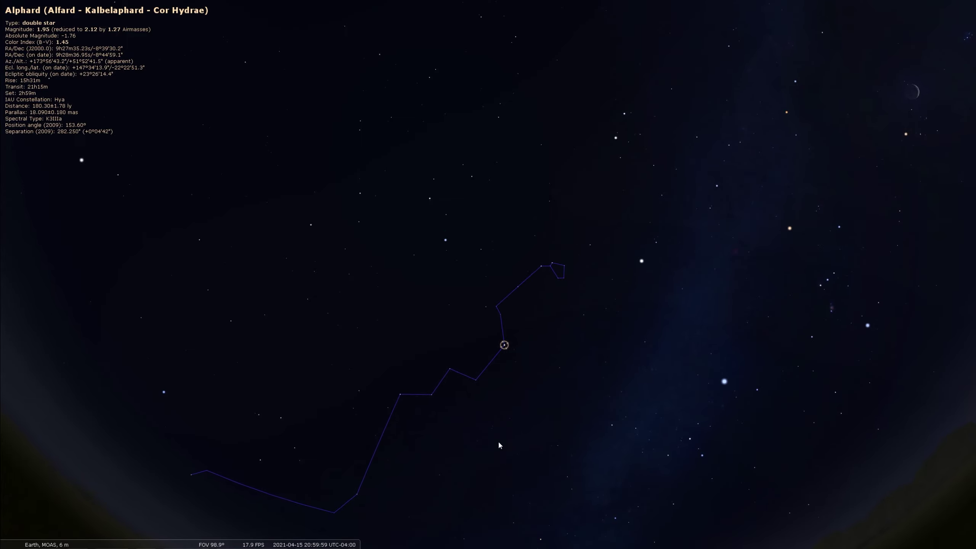
pyautogui.moveTo(570, 453); pyautogui.dragTo(667, 319)
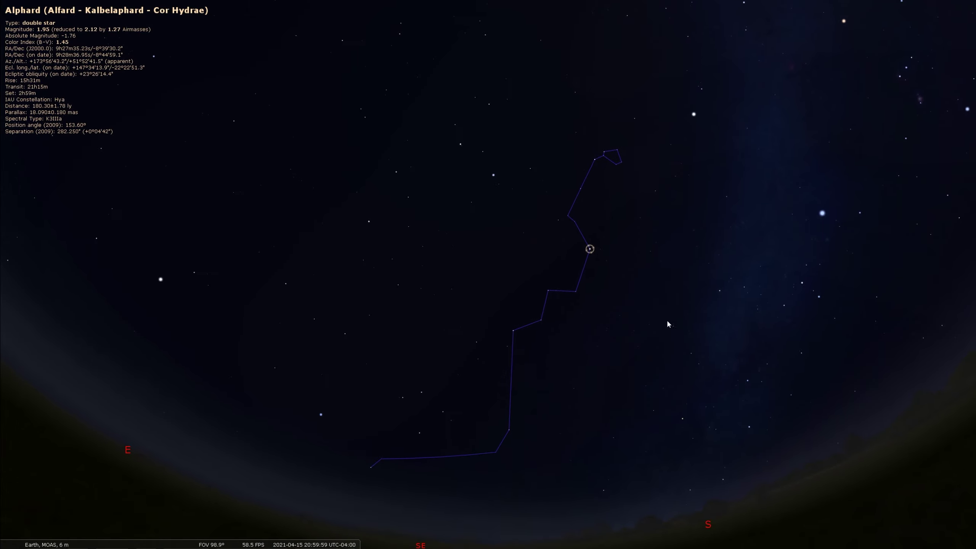
# Raise the horizon, clear Alphard, show constellation art and recentre the serpent.
pyautogui.rightClick(844, 322)
pyautogui.moveTo(844, 323); pyautogui.dragTo(843, 260)
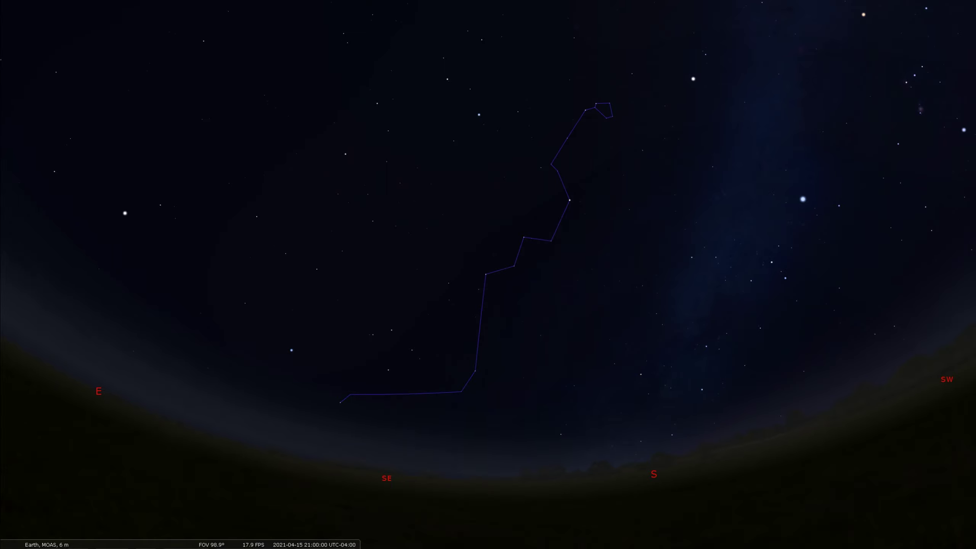
pyautogui.press('r')
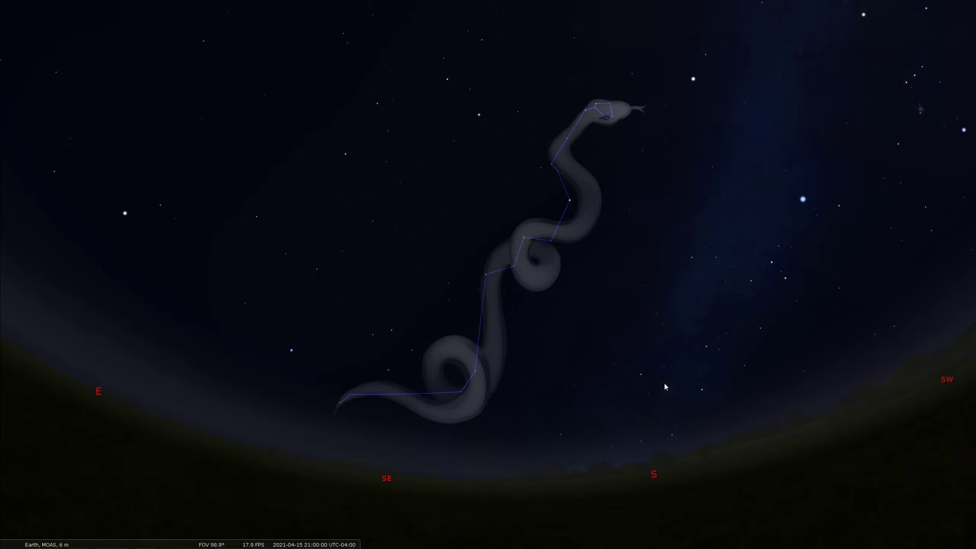
pyautogui.moveTo(663, 387); pyautogui.dragTo(622, 218)
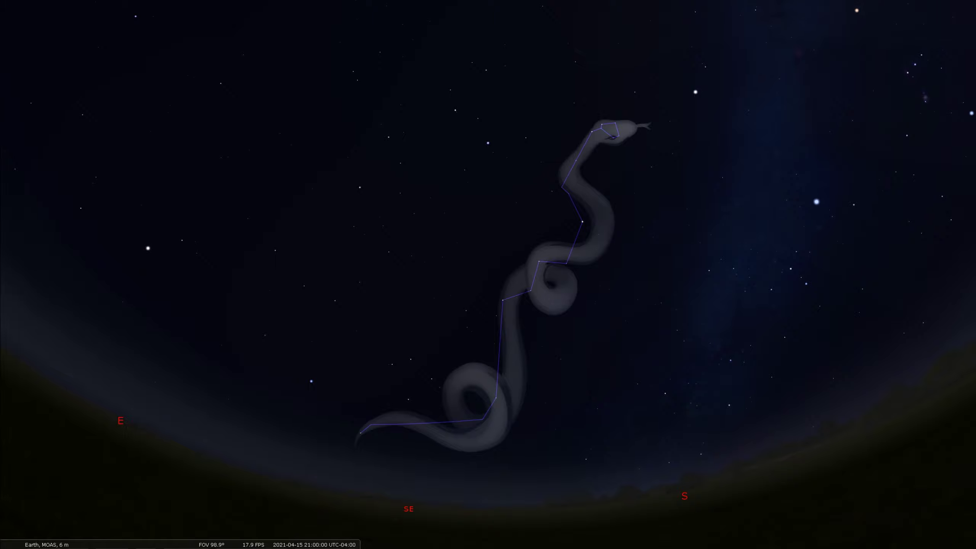
# Identify Asellus Australis in the south-west, deselect it, and turn back south-east.
pyautogui.moveTo(910, 267); pyautogui.dragTo(770, 424)
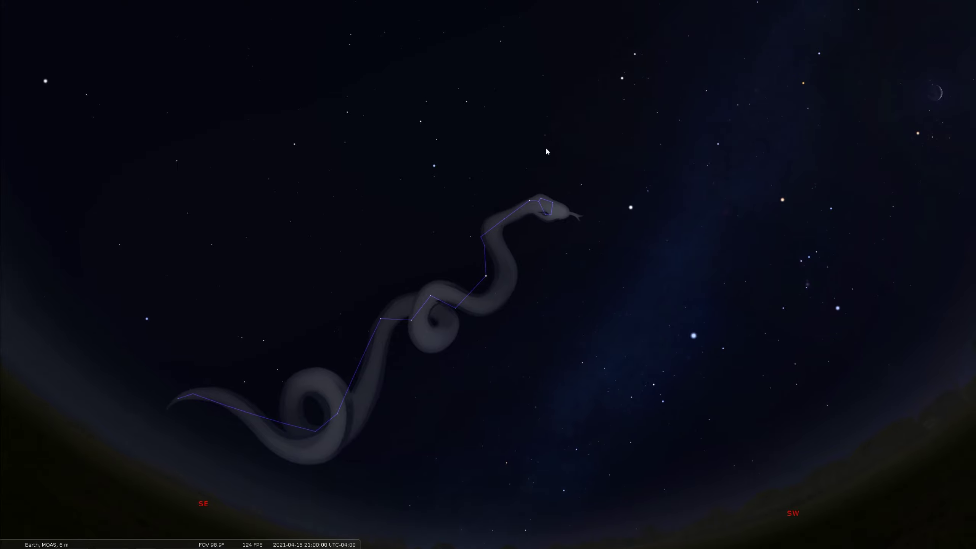
pyautogui.click(544, 135)
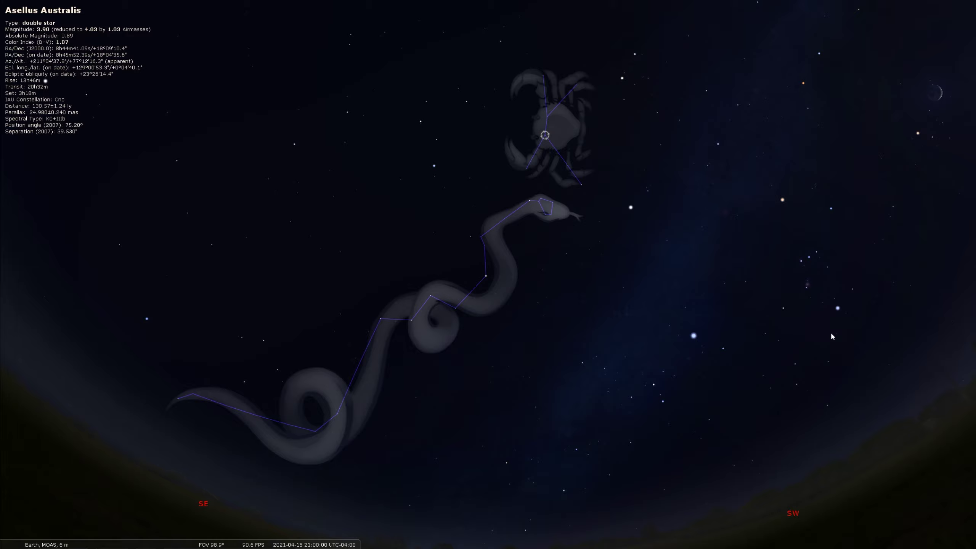
pyautogui.rightClick(831, 331)
pyautogui.moveTo(753, 419)
pyautogui.mouseDown()
pyautogui.moveTo(846, 364)
pyautogui.moveTo(863, 334)
pyautogui.mouseUp()
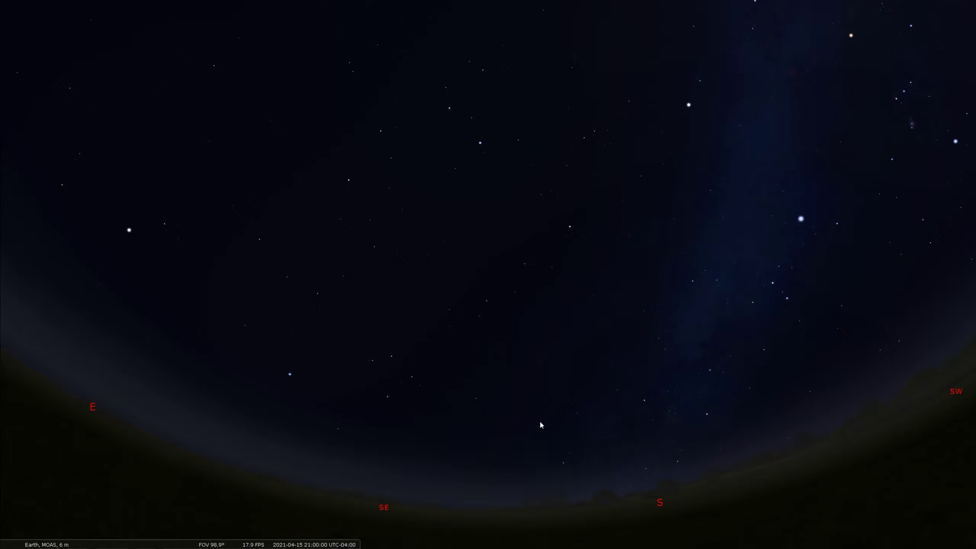
# Adjust the southern view and select Alphard to list its double-star details.
pyautogui.moveTo(601, 425); pyautogui.dragTo(671, 496)
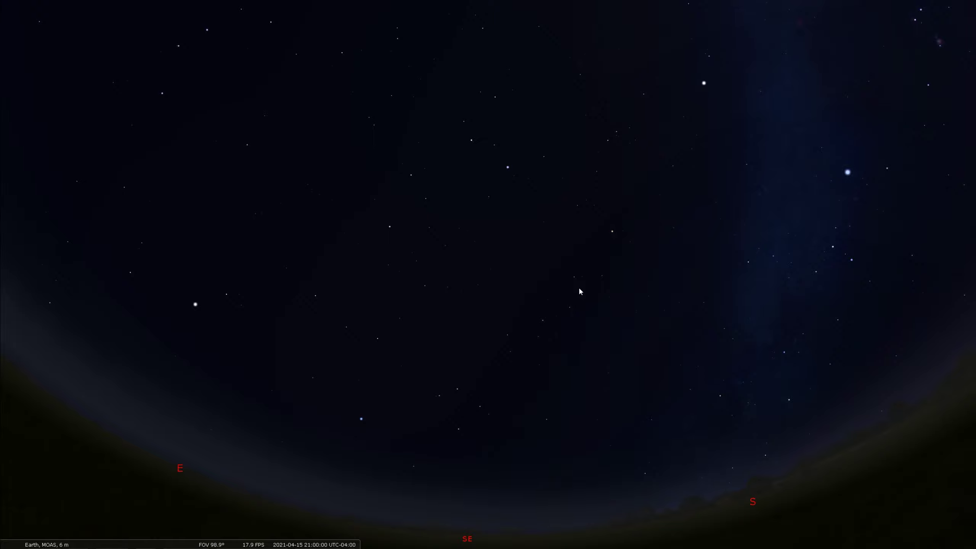
pyautogui.click(612, 231)
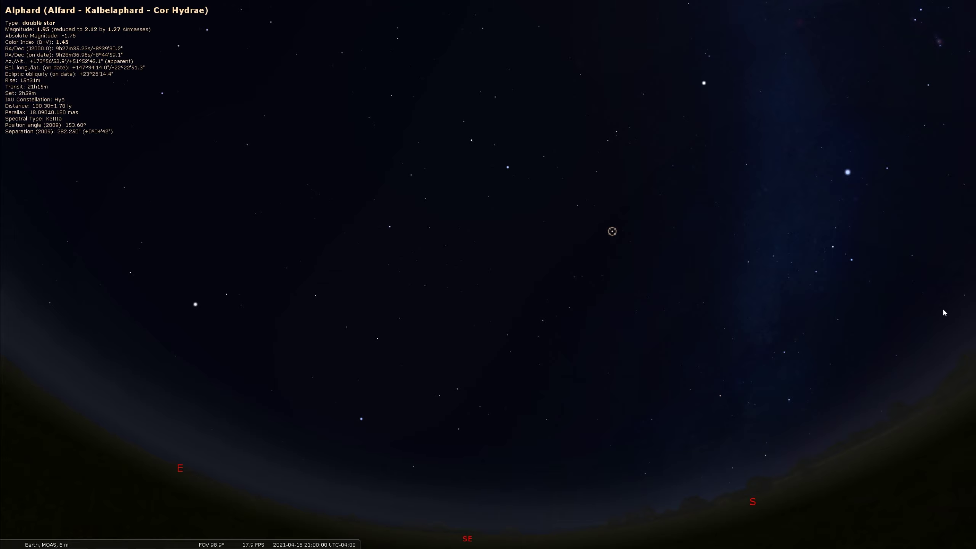
# Nudge the southeastern sky view slightly.
pyautogui.moveTo(838, 375); pyautogui.dragTo(804, 388)
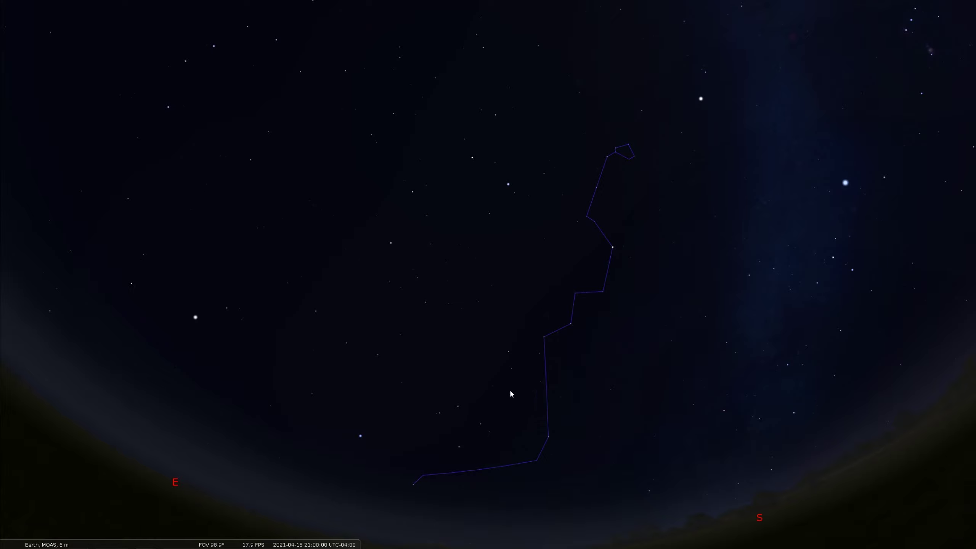
# Select Gienah, a Crater star, a Sextans star, Regulus and Spica, then overlay constellation art.
pyautogui.click(458, 409)
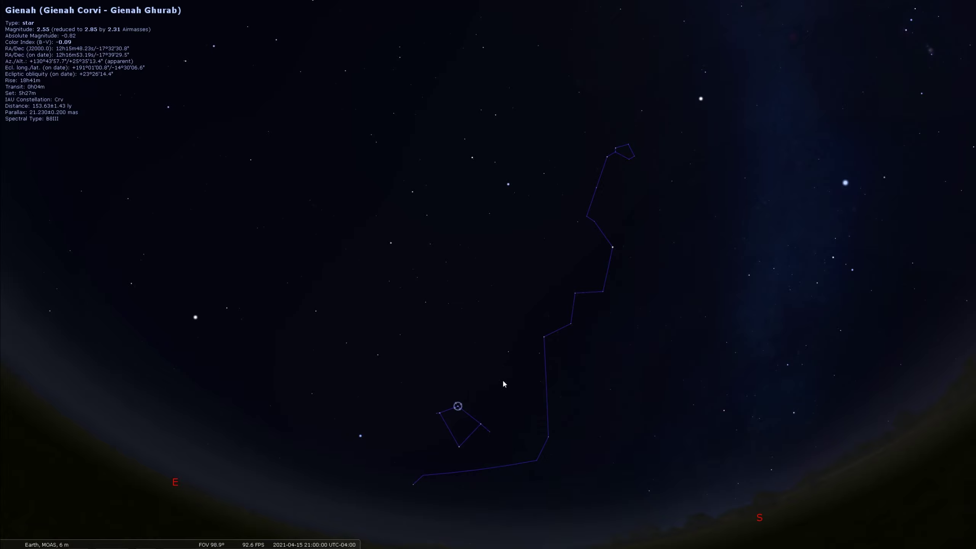
pyautogui.click(508, 352)
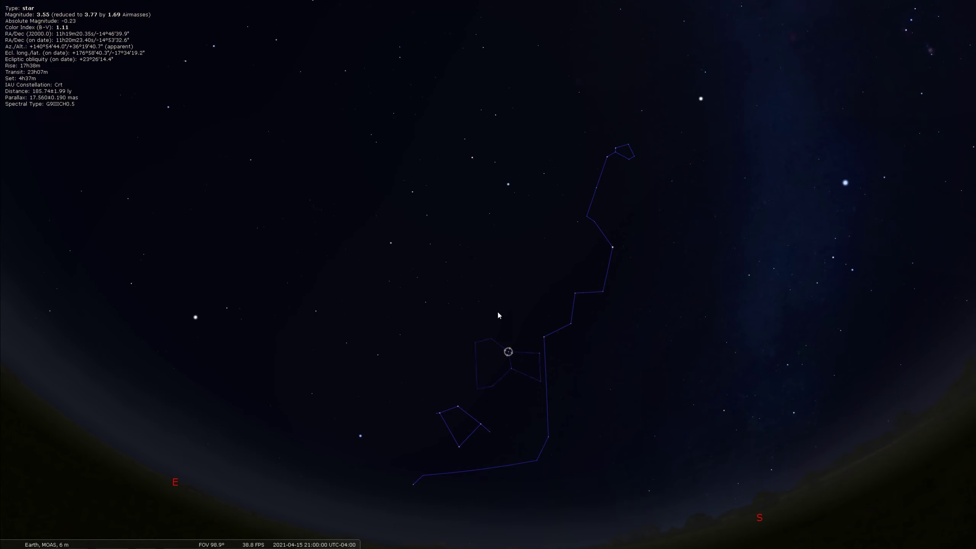
pyautogui.click(546, 242)
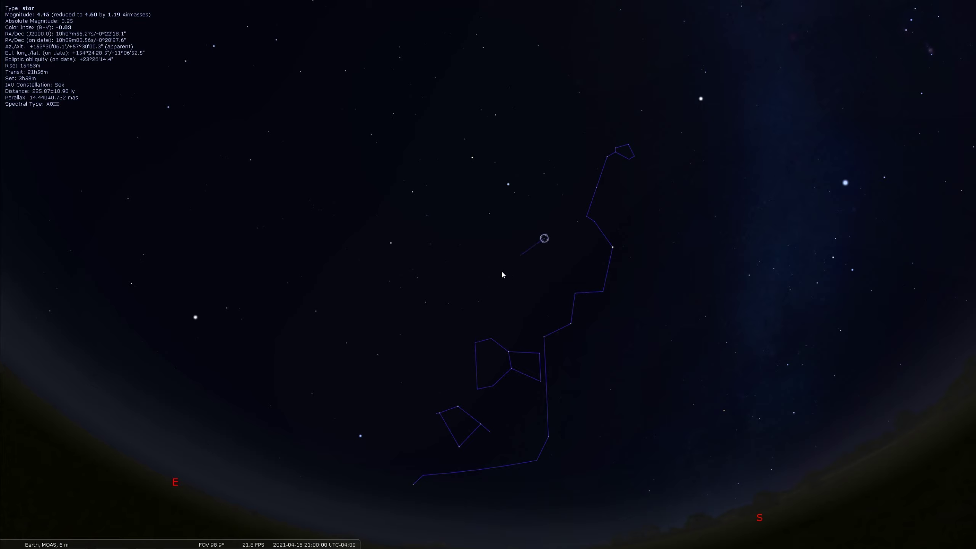
pyautogui.click(508, 183)
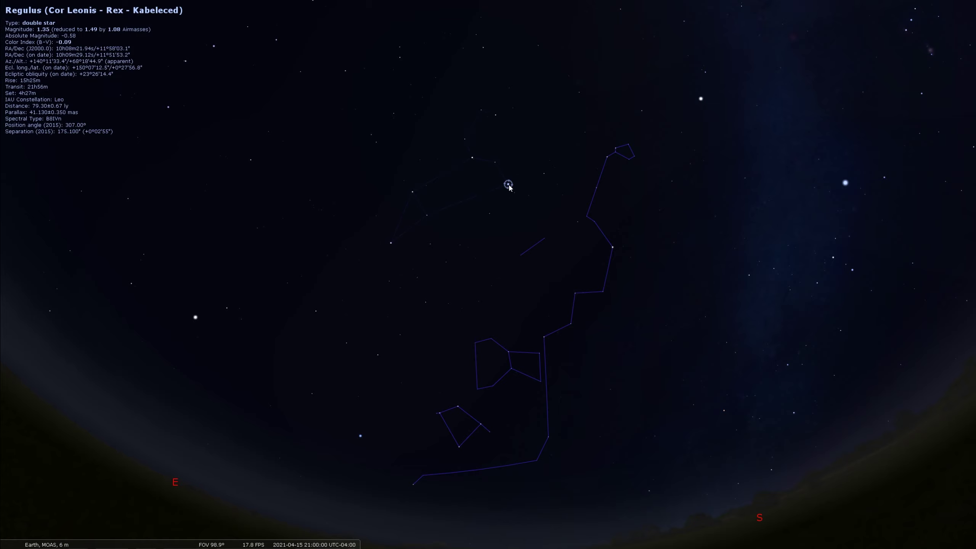
pyautogui.click(362, 439)
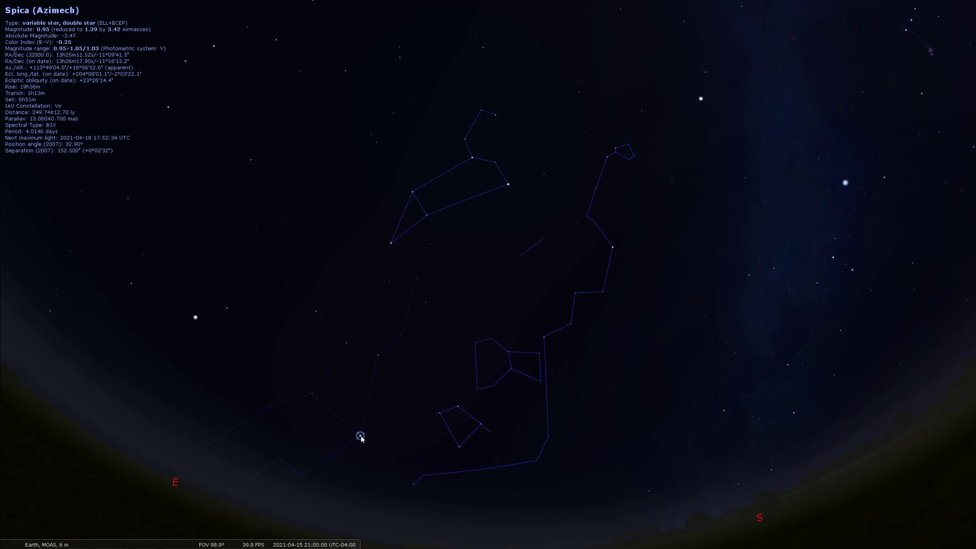
pyautogui.press('r')
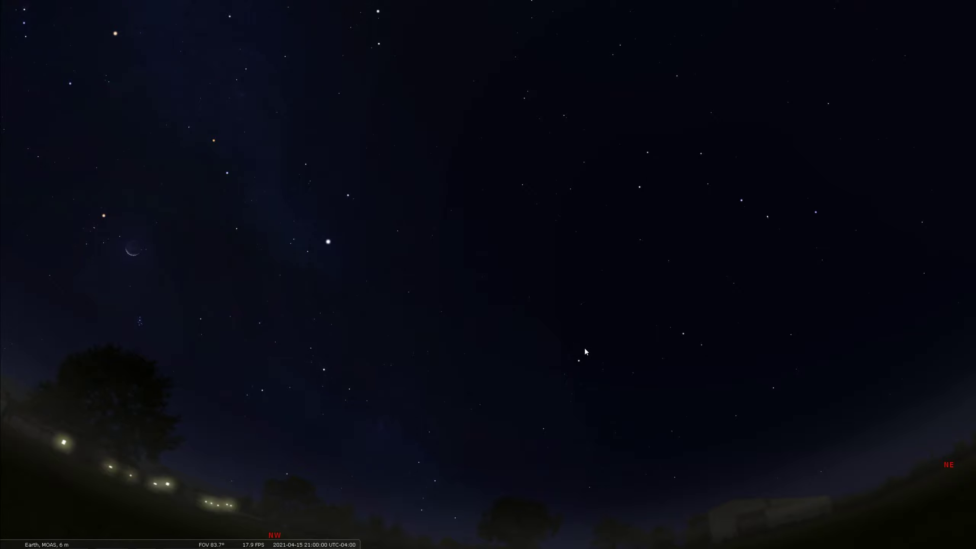
# Pan and tilt the view to face the northern sky above the horizon.
pyautogui.moveTo(579, 365); pyautogui.dragTo(575, 317)
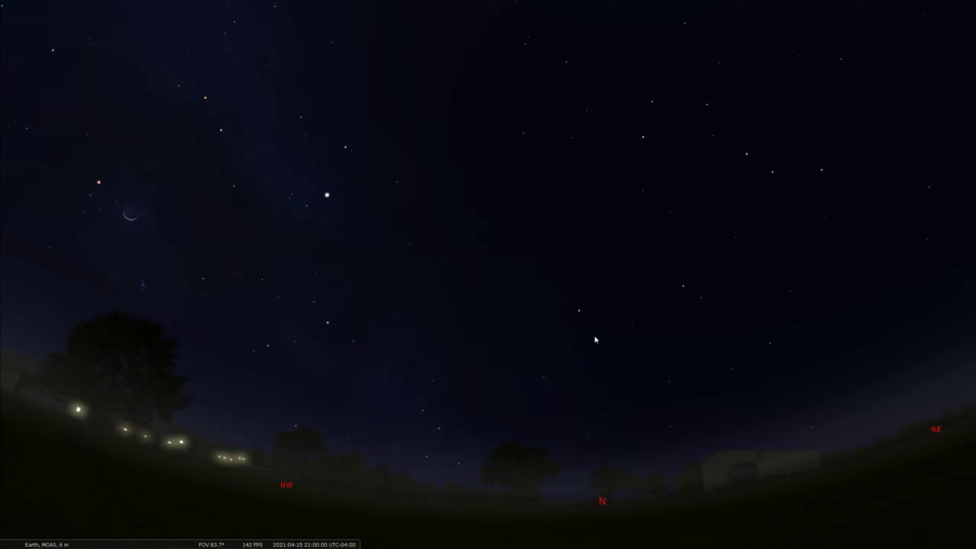
pyautogui.moveTo(725, 349); pyautogui.dragTo(692, 371)
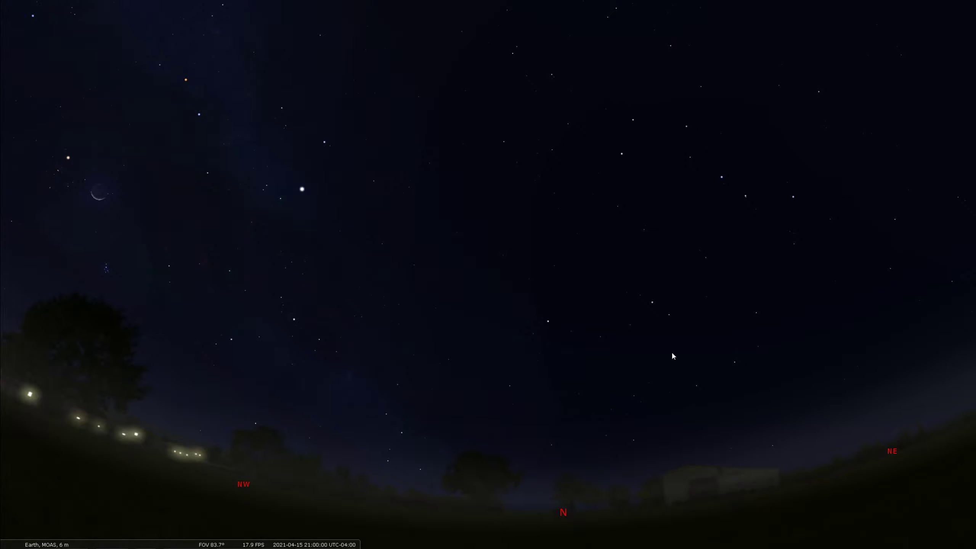
pyautogui.moveTo(938, 322); pyautogui.dragTo(469, 122)
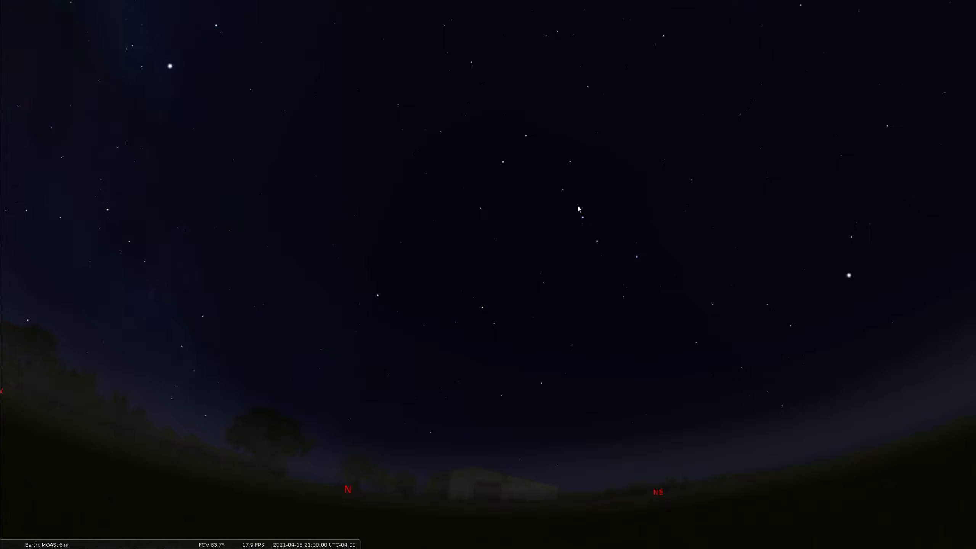
# Frame Ursa Major's outline high in the north, keeping the treeline horizon visible.
pyautogui.moveTo(902, 380); pyautogui.dragTo(900, 466)
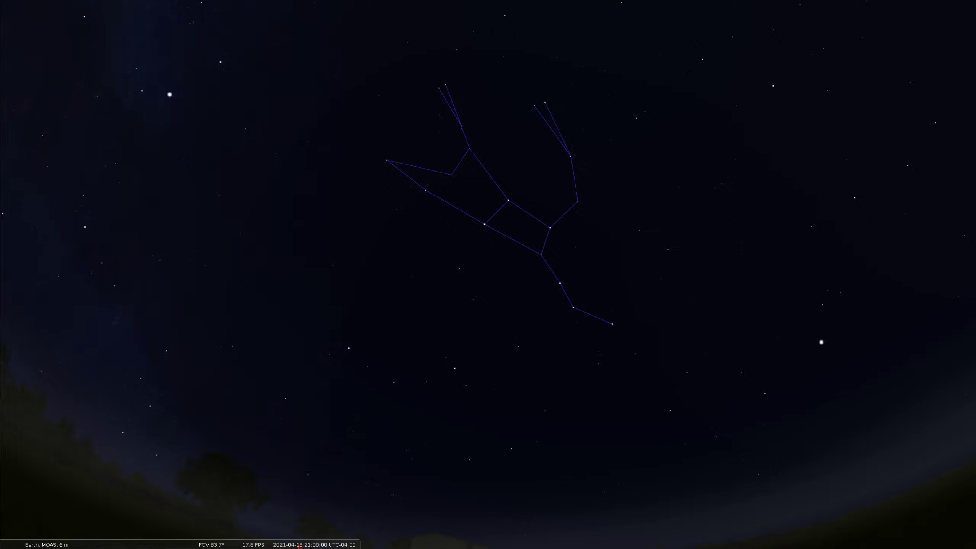
pyautogui.moveTo(568, 392); pyautogui.dragTo(724, 323)
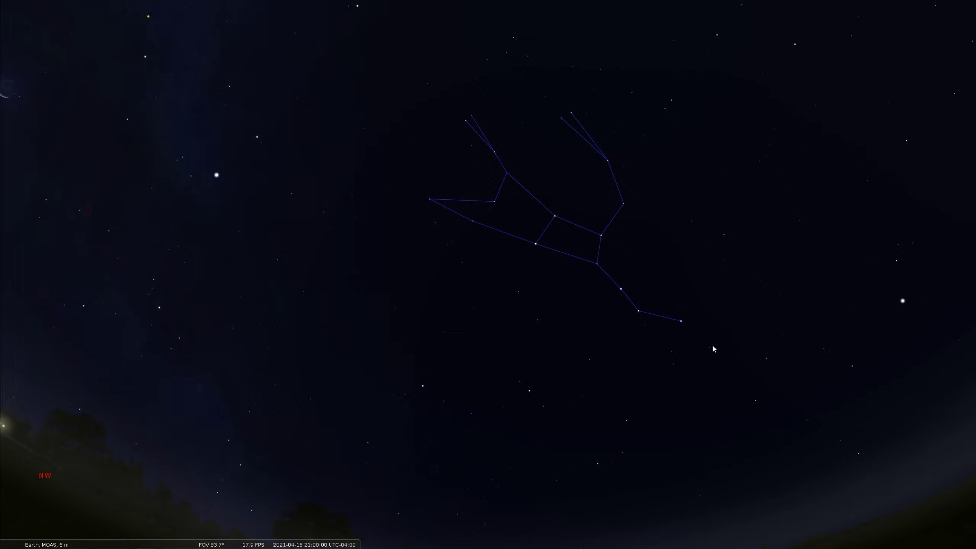
pyautogui.moveTo(714, 349); pyautogui.dragTo(570, 319)
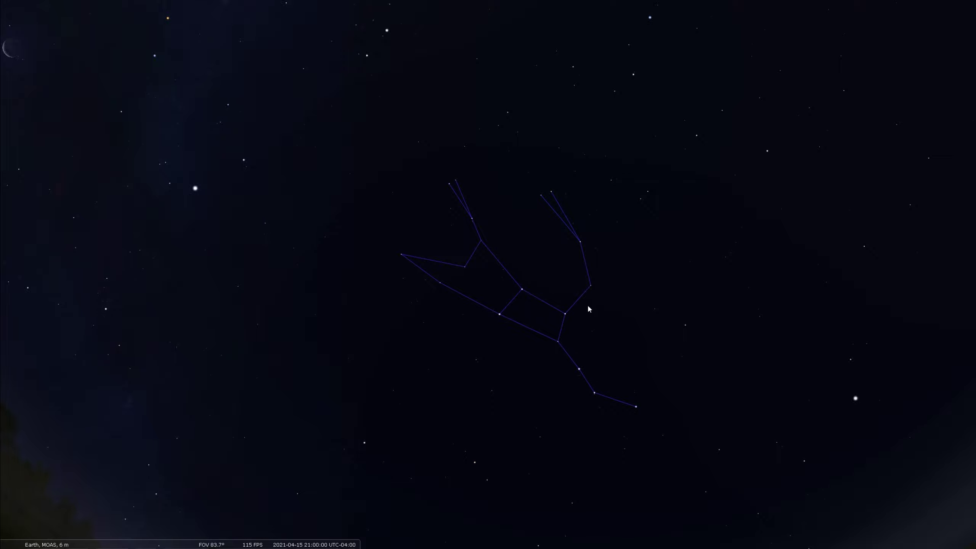
pyautogui.moveTo(623, 373); pyautogui.dragTo(621, 317)
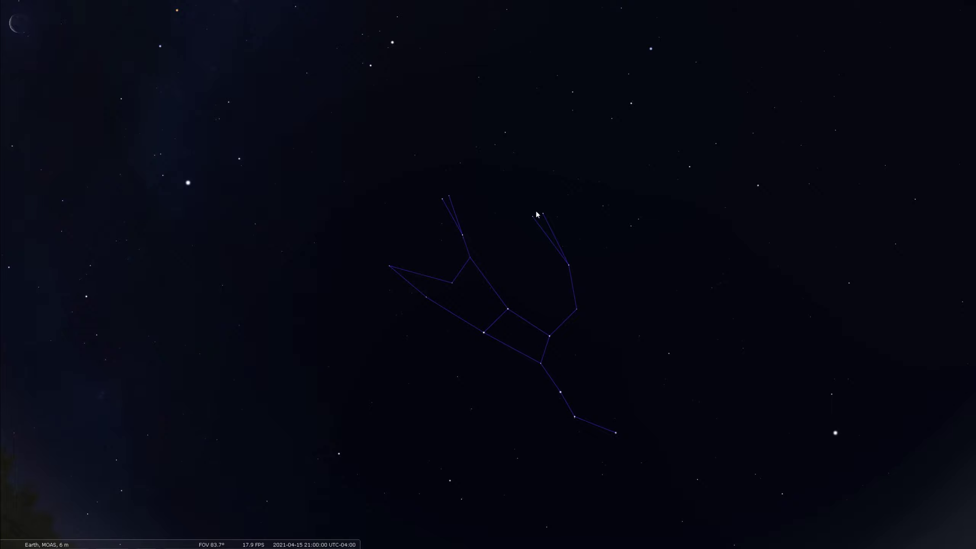
pyautogui.moveTo(541, 217); pyautogui.dragTo(669, 349)
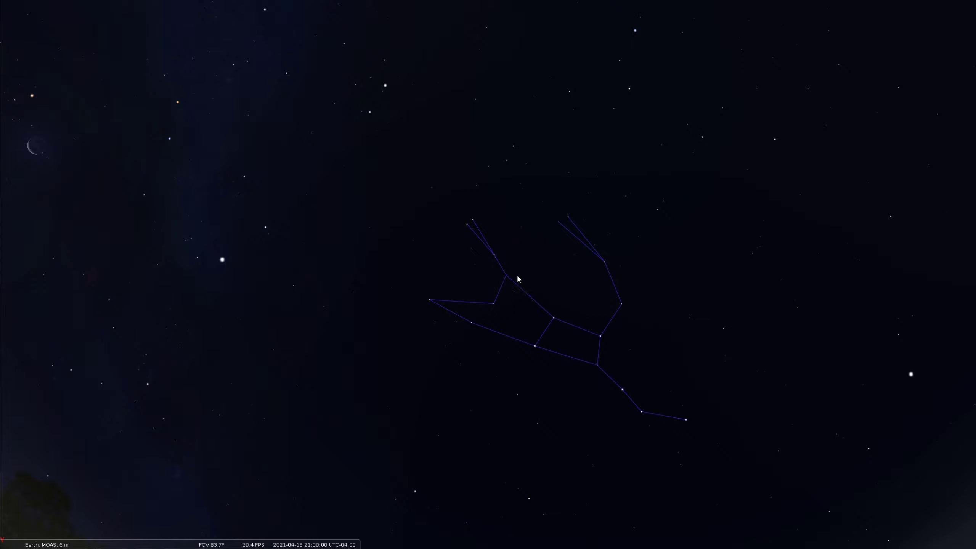
pyautogui.moveTo(481, 235); pyautogui.dragTo(601, 259)
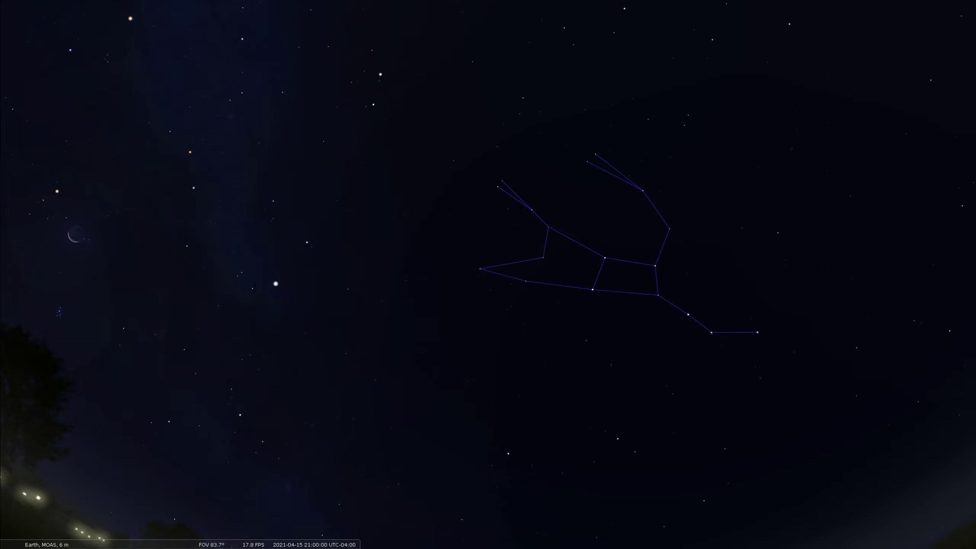
pyautogui.moveTo(867, 408); pyautogui.dragTo(757, 295)
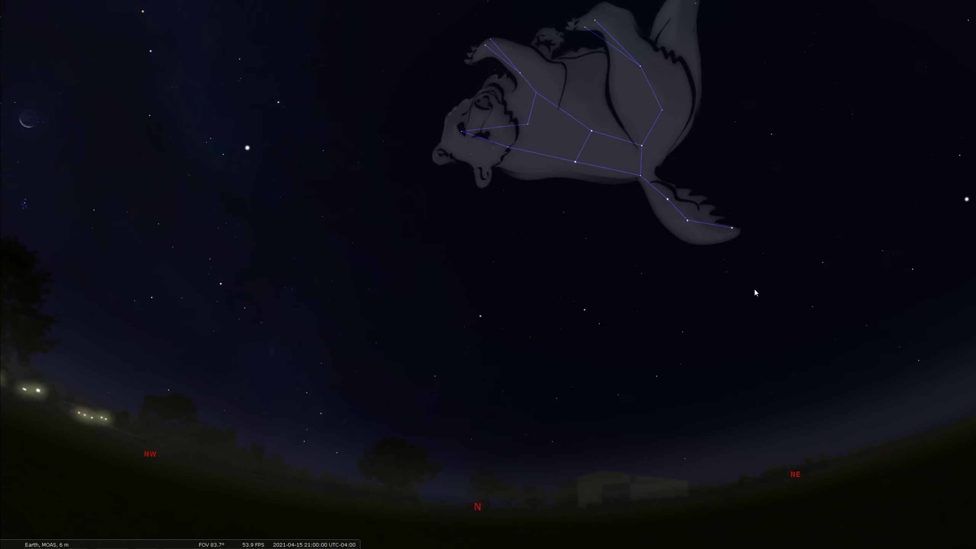
pyautogui.moveTo(864, 370); pyautogui.dragTo(845, 405)
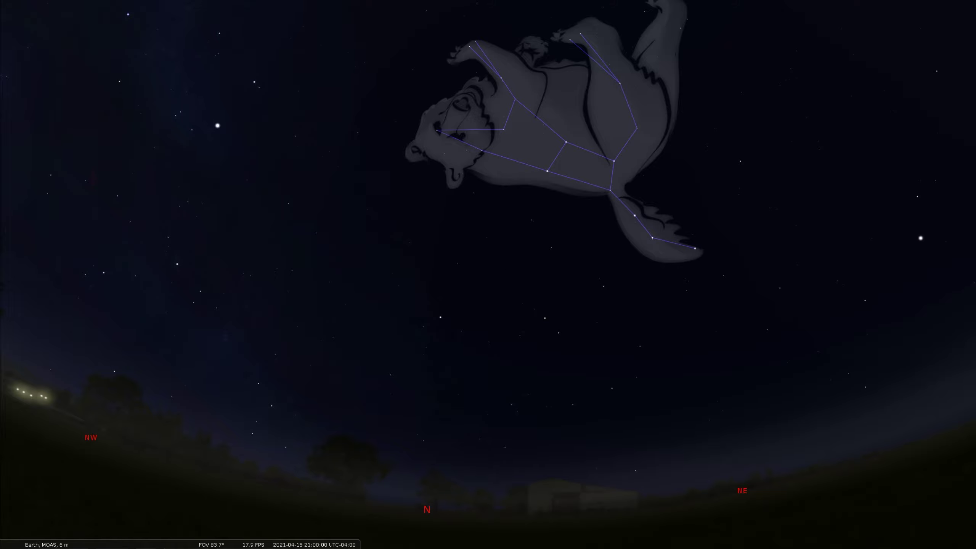
pyautogui.moveTo(877, 421); pyautogui.dragTo(839, 439)
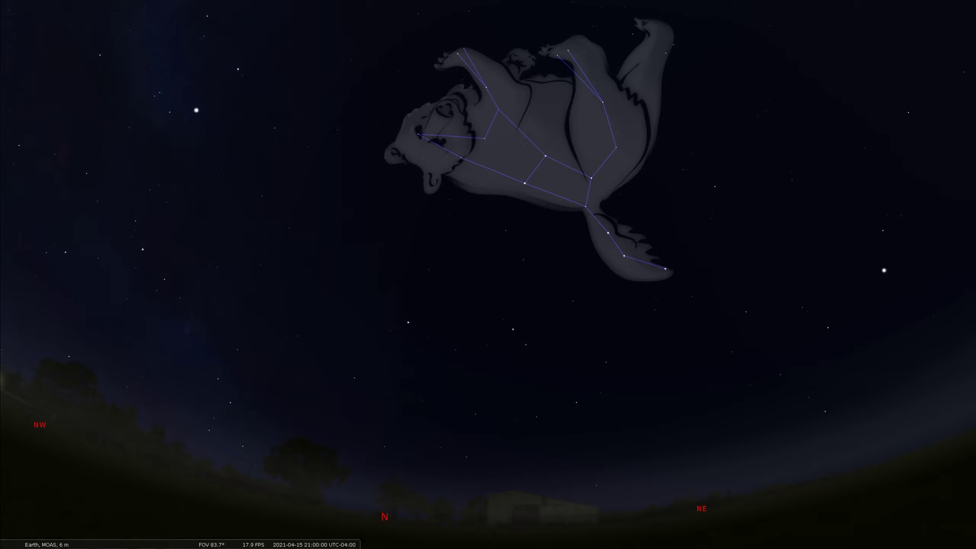
# Select and deselect Polaris, then frame Ursa Minor's cub beneath Ursa Major.
pyautogui.click(409, 323)
pyautogui.rightClick(828, 418)
pyautogui.moveTo(828, 418); pyautogui.dragTo(831, 424)
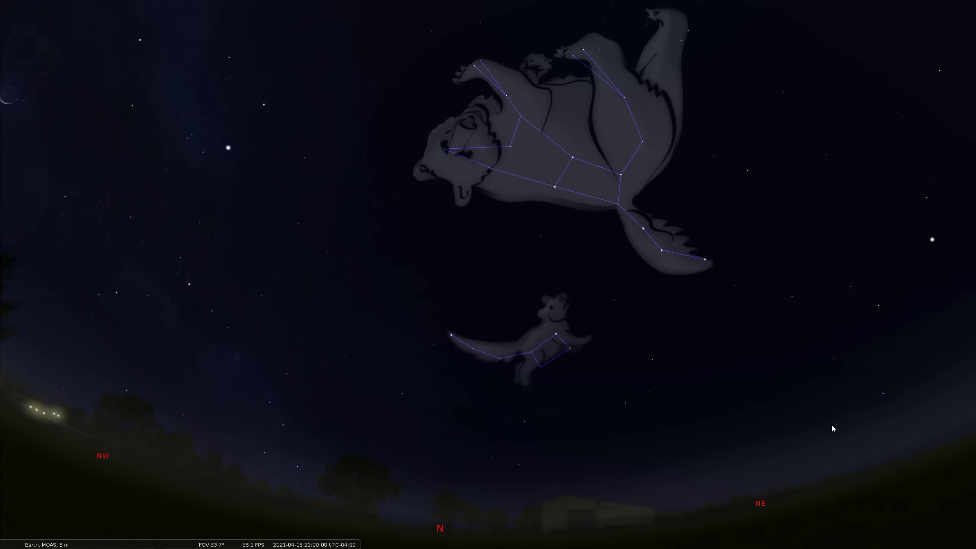
pyautogui.moveTo(761, 455); pyautogui.dragTo(950, 497)
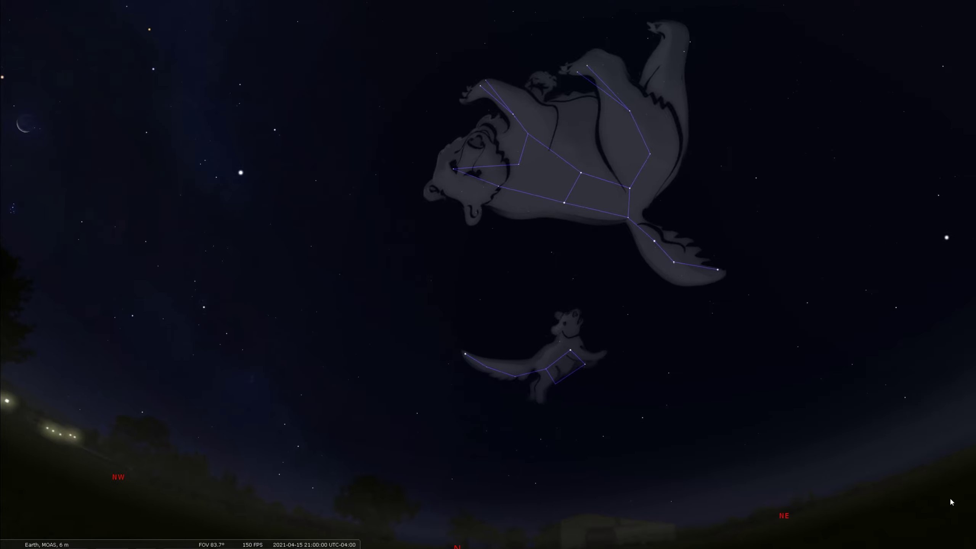